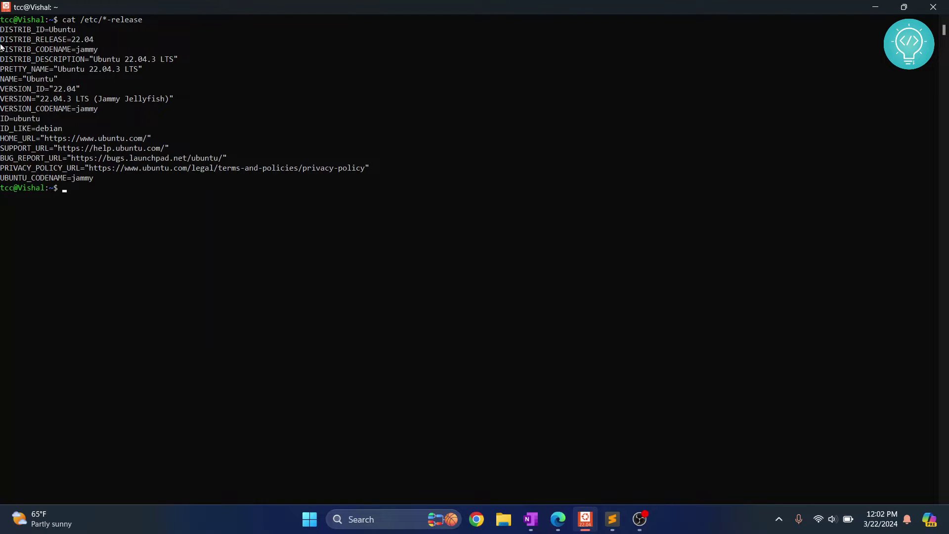
# - Copy the Ubuntu 22.04.3 LTS version line, then run sudo apt-get install gnupg curl from the notes
pyautogui.moveTo(1, 69); pyautogui.dragTo(140, 72)
pyautogui.rightClick(94, 197)
pyautogui.click(612, 519)
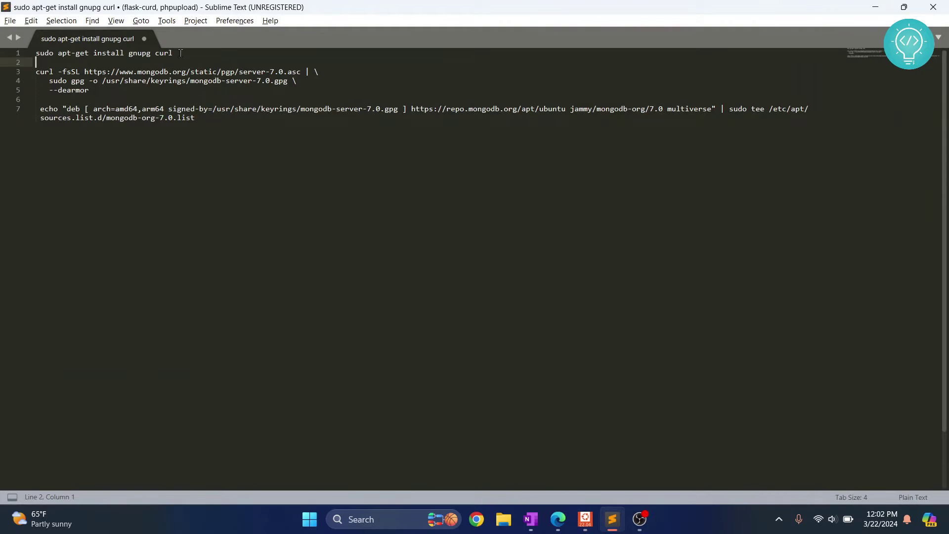
pyautogui.moveTo(180, 53); pyautogui.dragTo(15, 54)
pyautogui.hotkey('ctrl', 'c')
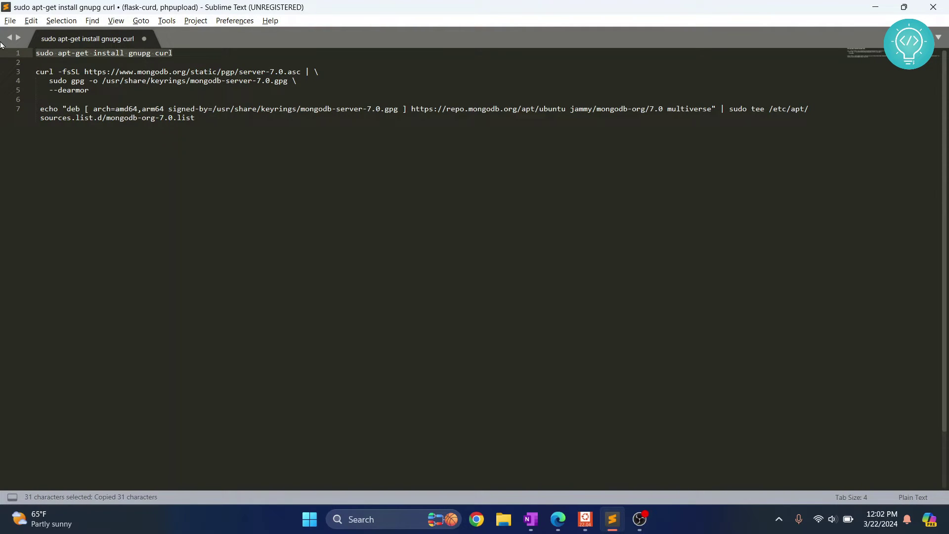
pyautogui.hotkey('alt', 'Tab')
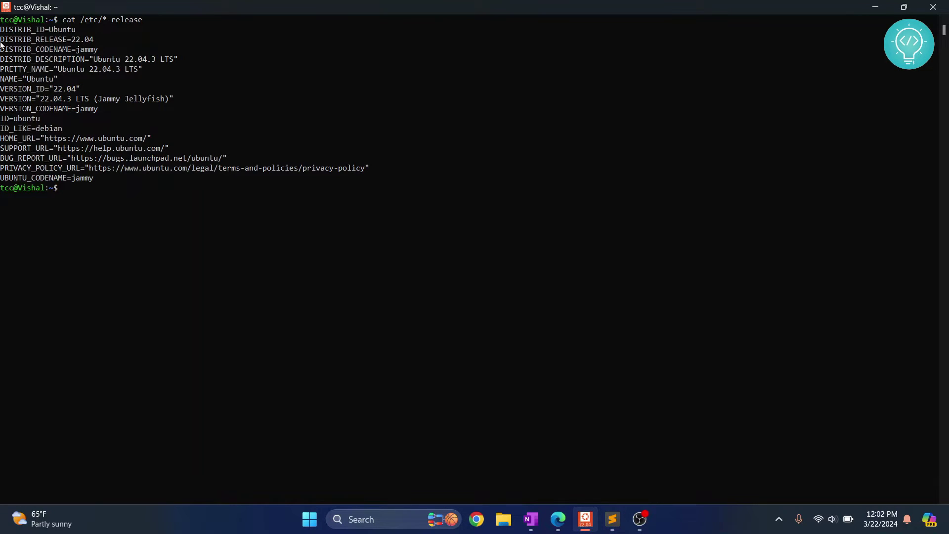
pyautogui.rightClick(69, 187)
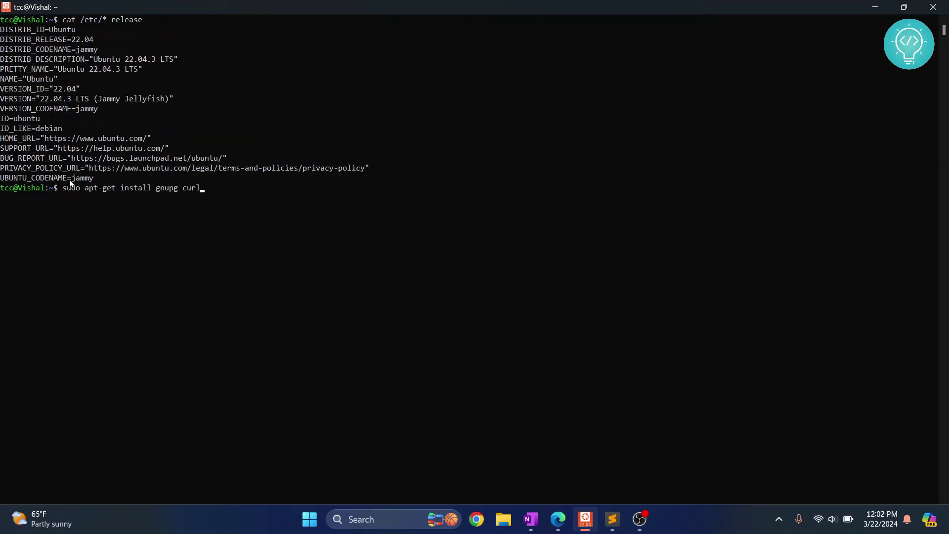
pyautogui.press('Return')
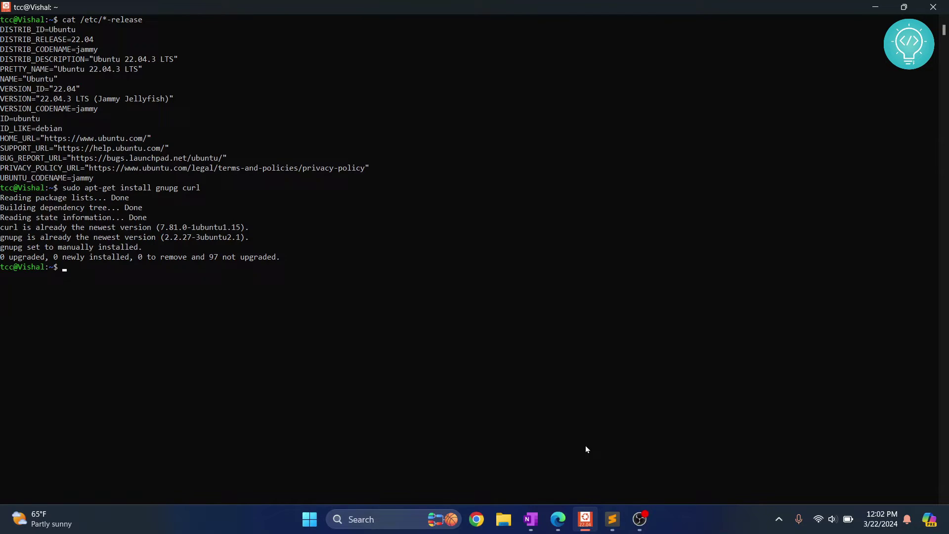
# - Run the three-line curl | gpg --dearmor command that saves the MongoDB 7.0 signing key
pyautogui.click(612, 519)
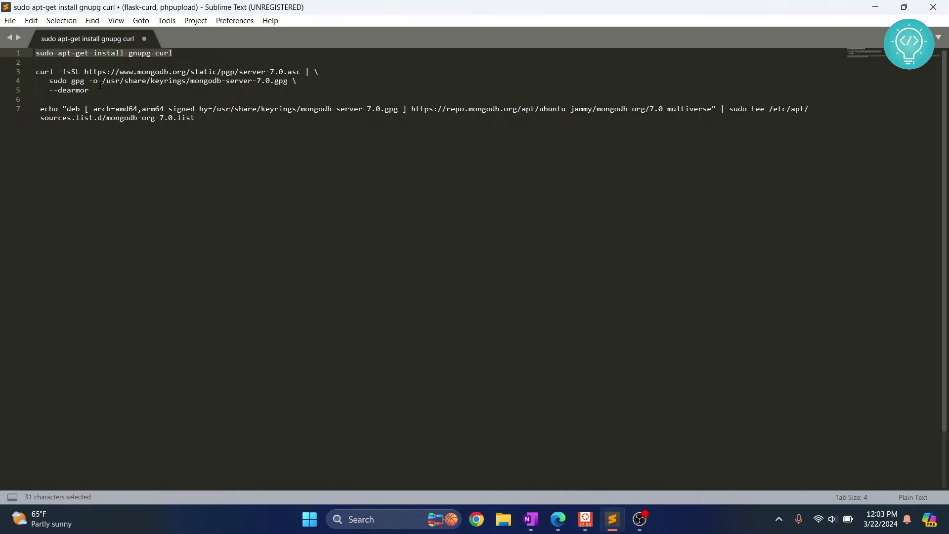
pyautogui.moveTo(101, 90); pyautogui.dragTo(33, 71)
pyautogui.moveTo(32, 71)
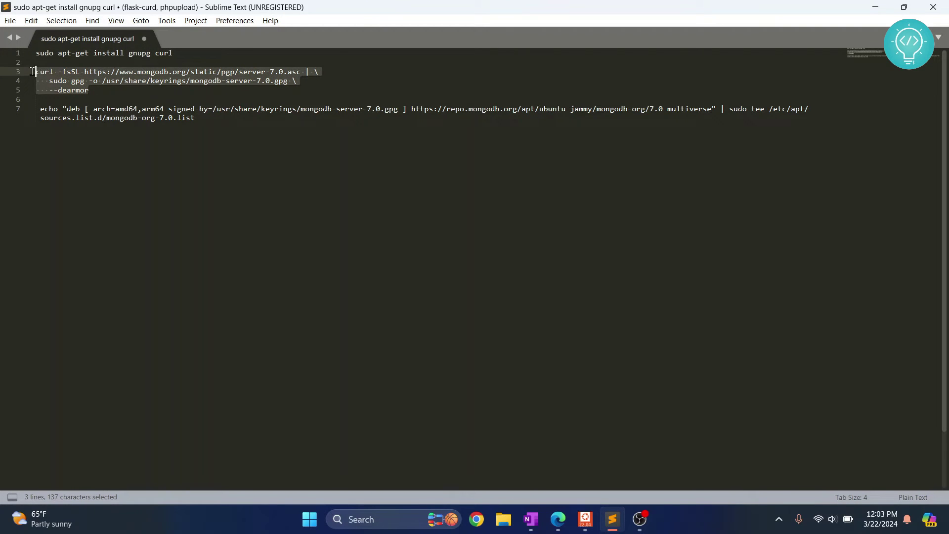
pyautogui.hotkey('ctrl', 'c')
pyautogui.hotkey('alt', 'Tab')
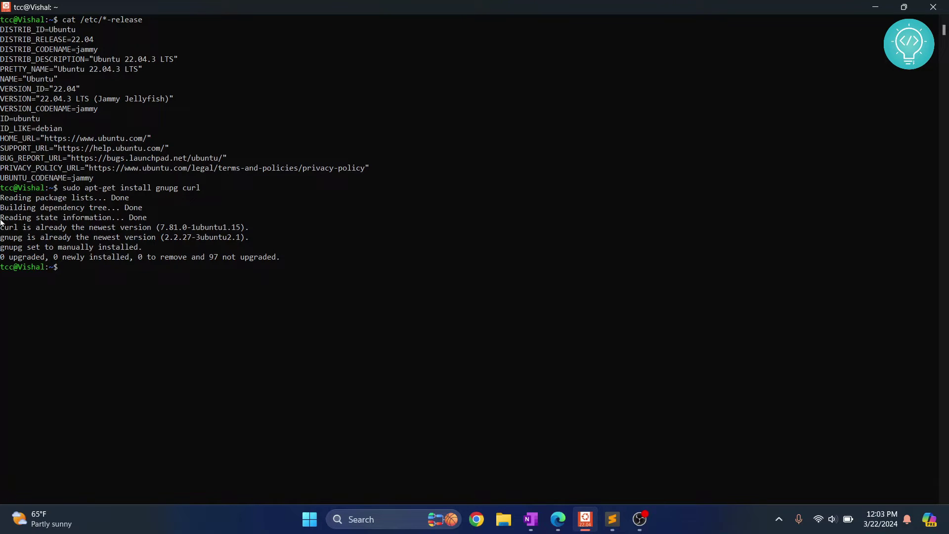
pyautogui.rightClick(85, 279)
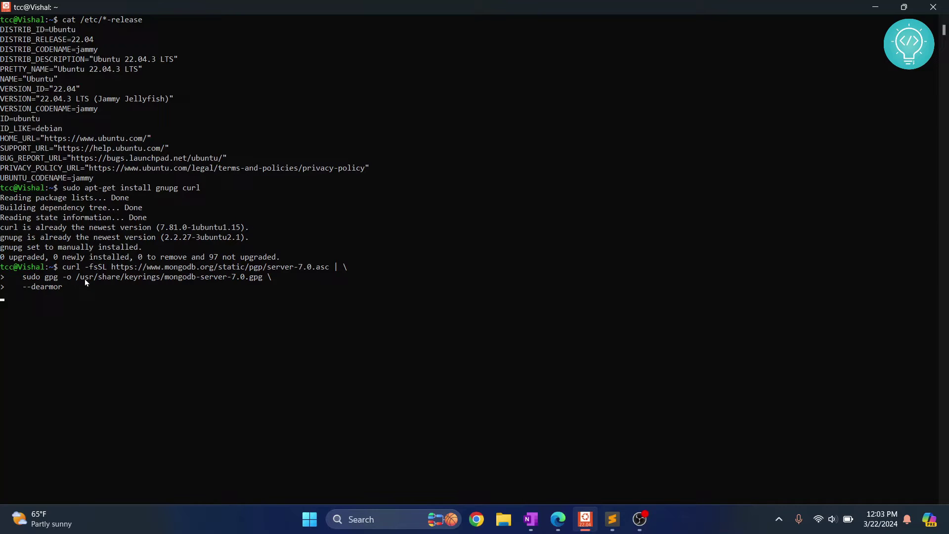
pyautogui.press('Return')
pyautogui.press('Return')
# - Add the MongoDB 7.0 repository list with echo | tee, then attempt sudo apt install mongodb-org
pyautogui.click(612, 519)
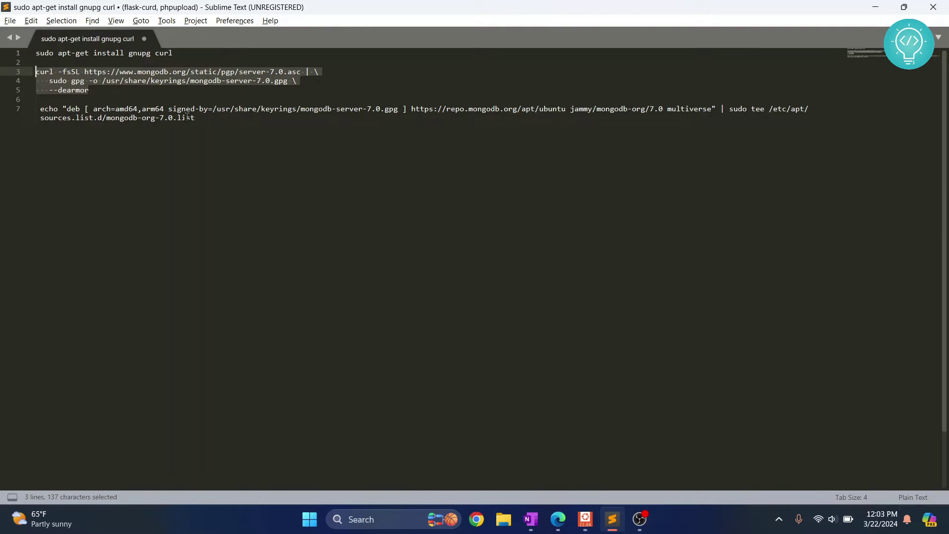
pyautogui.moveTo(197, 118); pyautogui.dragTo(33, 112)
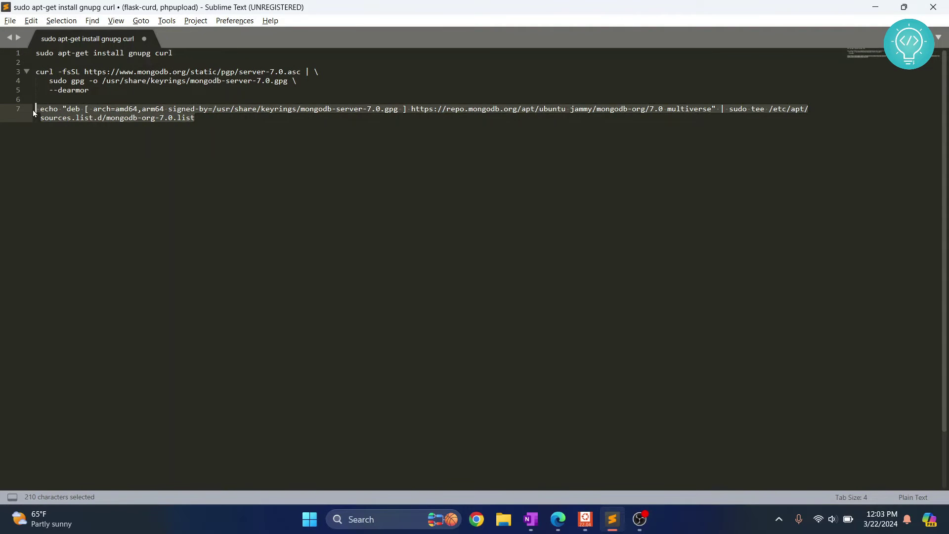
pyautogui.hotkey('ctrl', 'c')
pyautogui.click(585, 519)
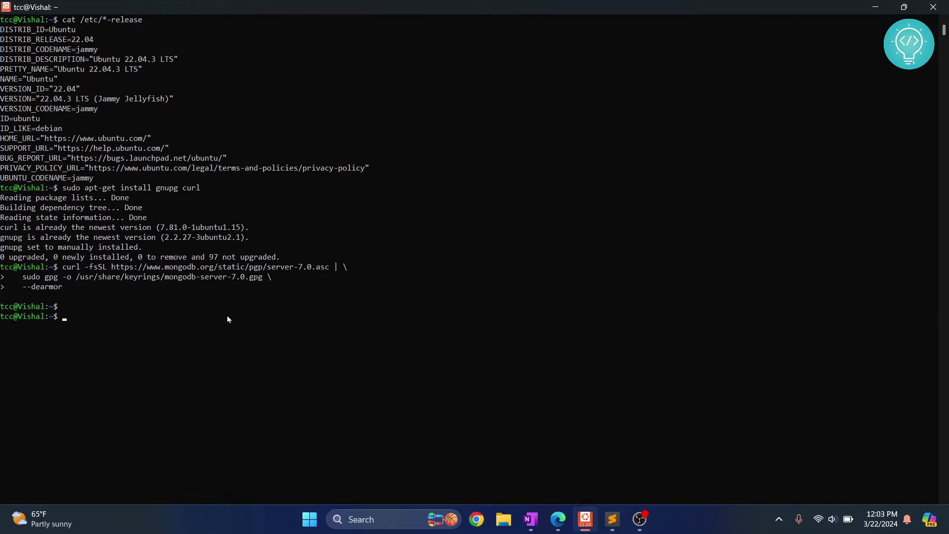
pyautogui.hotkey('ctrl', 'v')
pyautogui.press('Return')
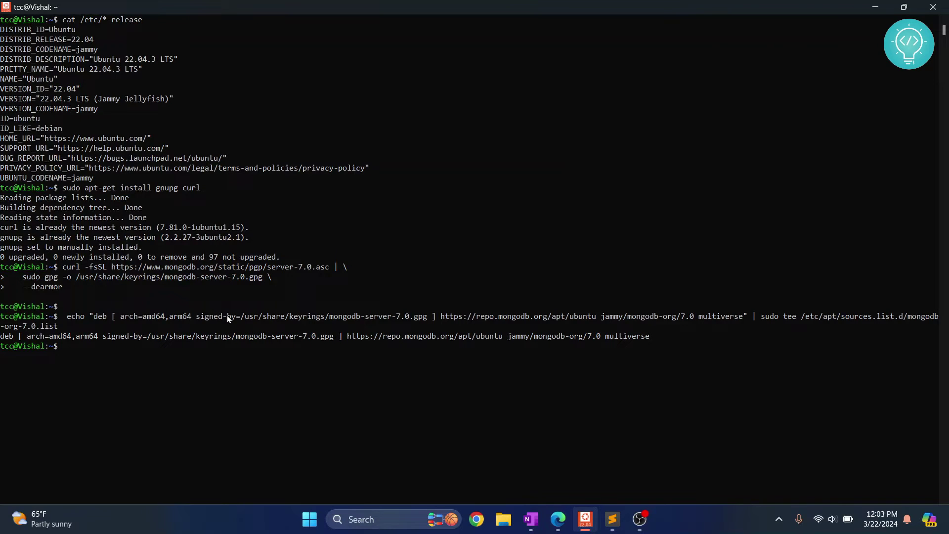
pyautogui.write('sudo ')
pyautogui.write('apt install m')
pyautogui.write('ongodb')
pyautogui.write('-org')
pyautogui.press('Return')
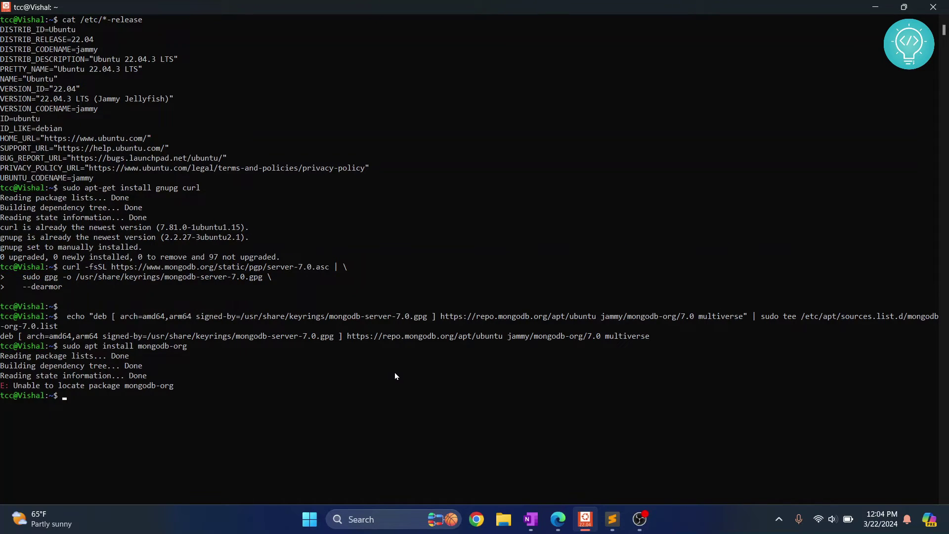
# - Recall the key import command and remove the extra spaces before --dearmor
pyautogui.press('Up')
pyautogui.press('Up')
pyautogui.press('Up')
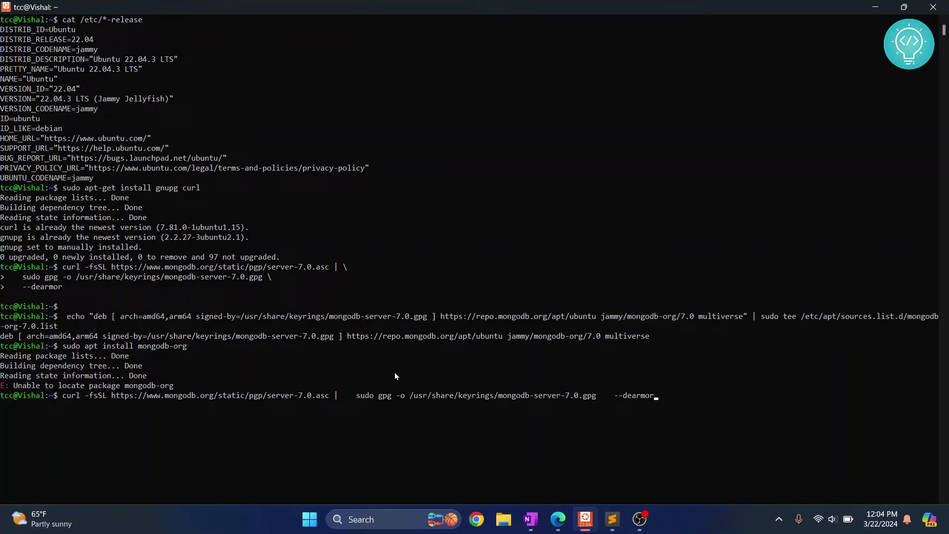
pyautogui.press('BackSpace')
pyautogui.press('BackSpace')
pyautogui.press('BackSpace')
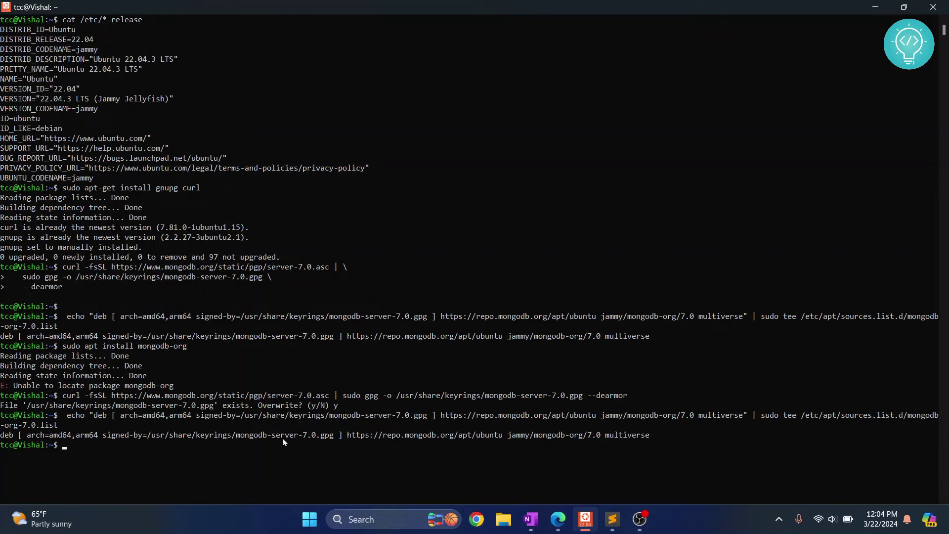
pyautogui.write('cat /')
pyautogui.write('etc/apt/s')
pyautogui.write('ources.list.d')
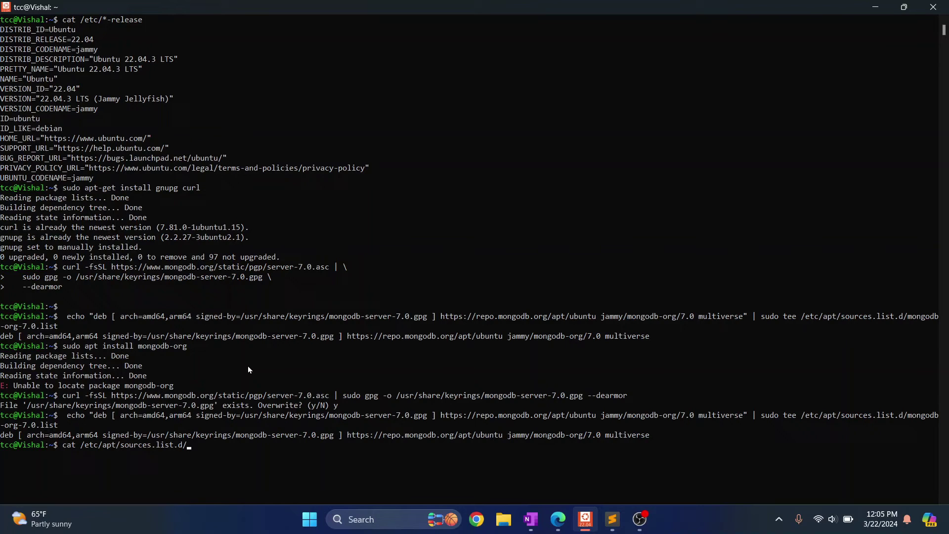
pyautogui.write('/')
# - Show the mongodb-org-7.0.list contents, then cancel and clear a recalled release-info command
pyautogui.press('Tab')
pyautogui.press('Tab')
pyautogui.press('Tab')
pyautogui.press('Return')
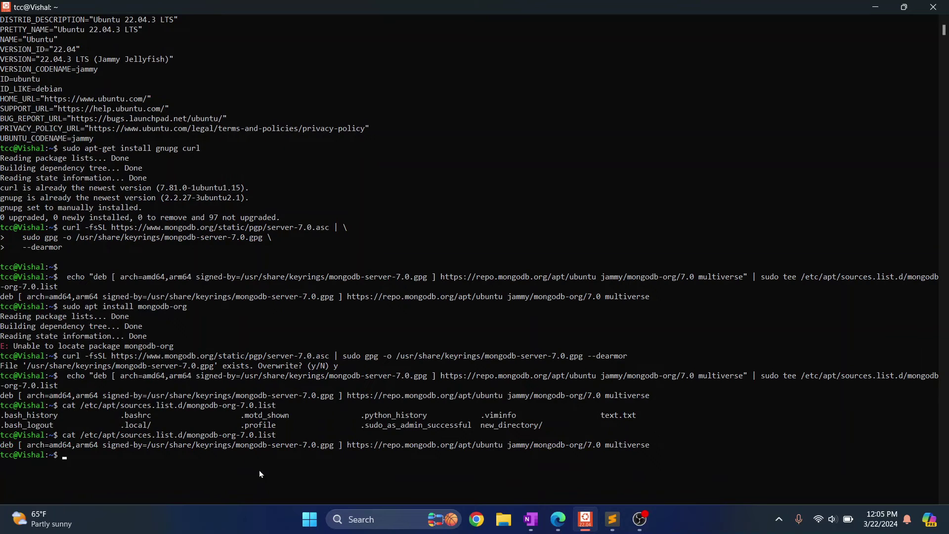
pyautogui.press('Up')
pyautogui.press('Up')
pyautogui.press('Up')
pyautogui.press('Up')
pyautogui.press('Up')
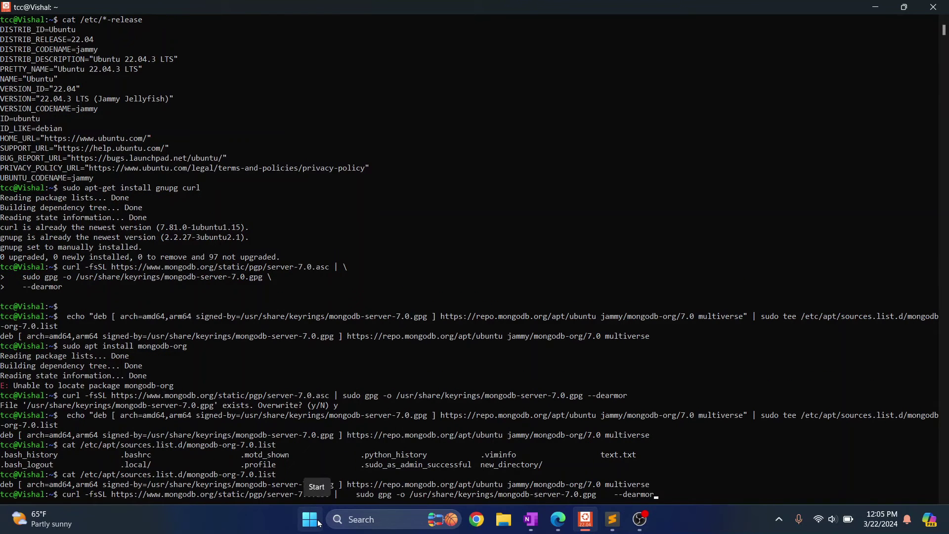
pyautogui.press('Up')
pyautogui.press('Up')
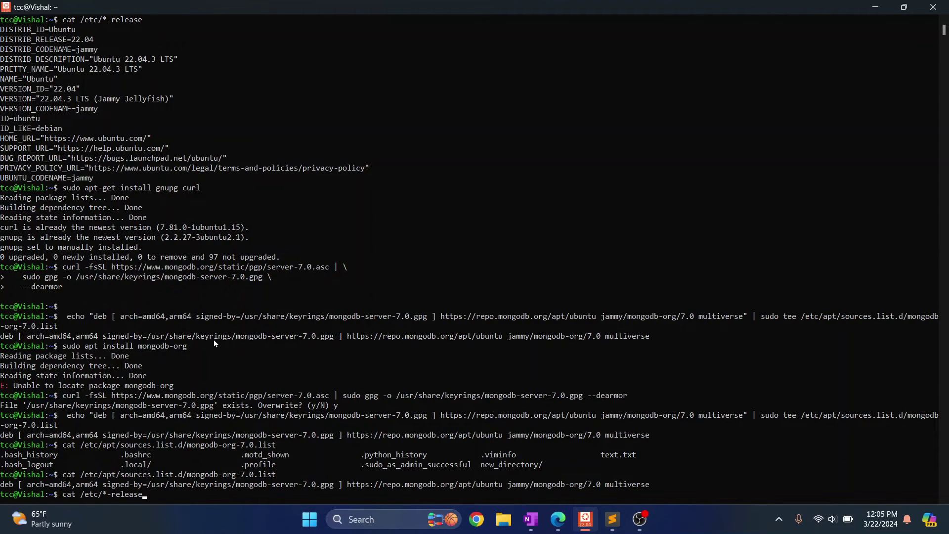
pyautogui.hotkey('ctrl', 'c')
pyautogui.write('apt')
pyautogui.press('BackSpace')
pyautogui.press('BackSpace')
pyautogui.press('BackSpace')
pyautogui.press('BackSpace')
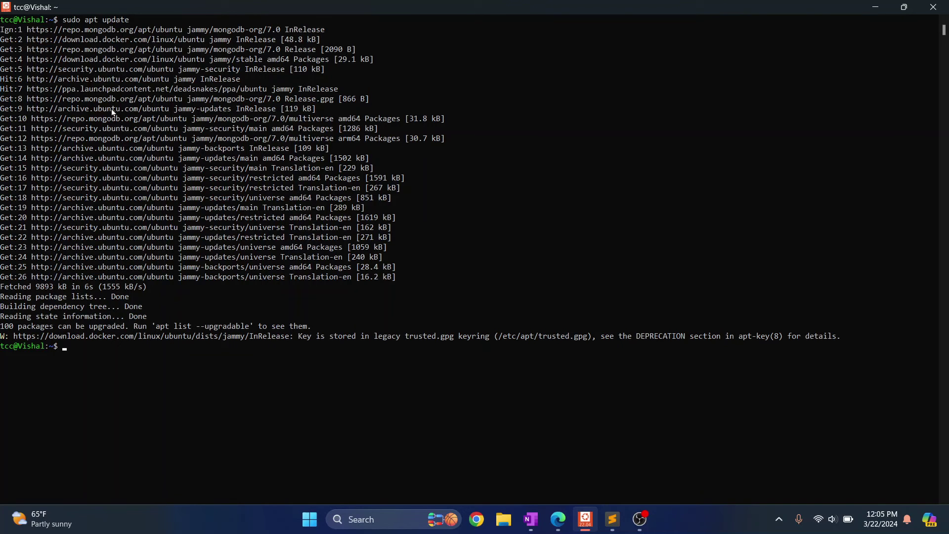
# - Recall 'sudo apt install mongodb-org' from the command history
pyautogui.press('Up')
pyautogui.press('Up')
pyautogui.press('Up')
pyautogui.press('Up')
pyautogui.press('Down')
pyautogui.press('Down')
# - Run sudo apt install mongodb-org, review the disk space note, and confirm continuing
pyautogui.press('Return')
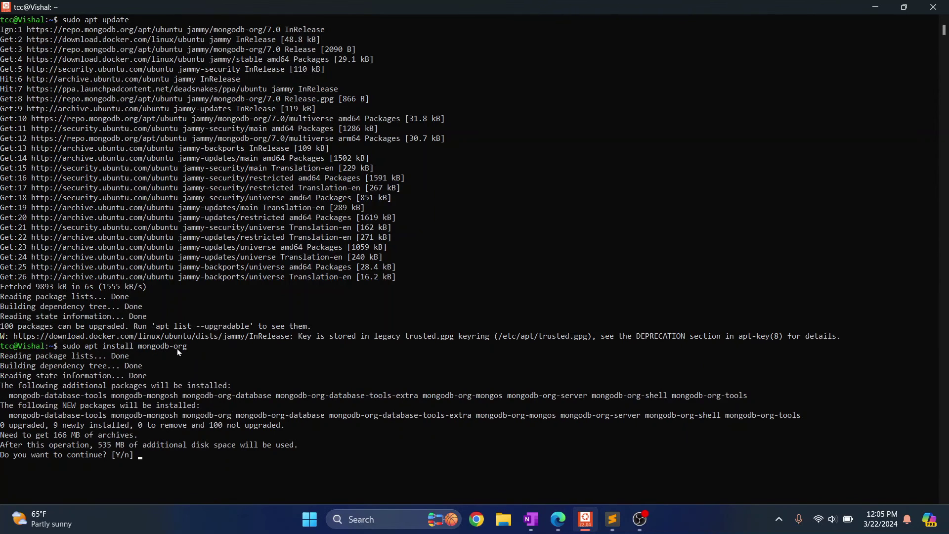
pyautogui.click(21, 444)
pyautogui.moveTo(22, 445); pyautogui.dragTo(193, 446)
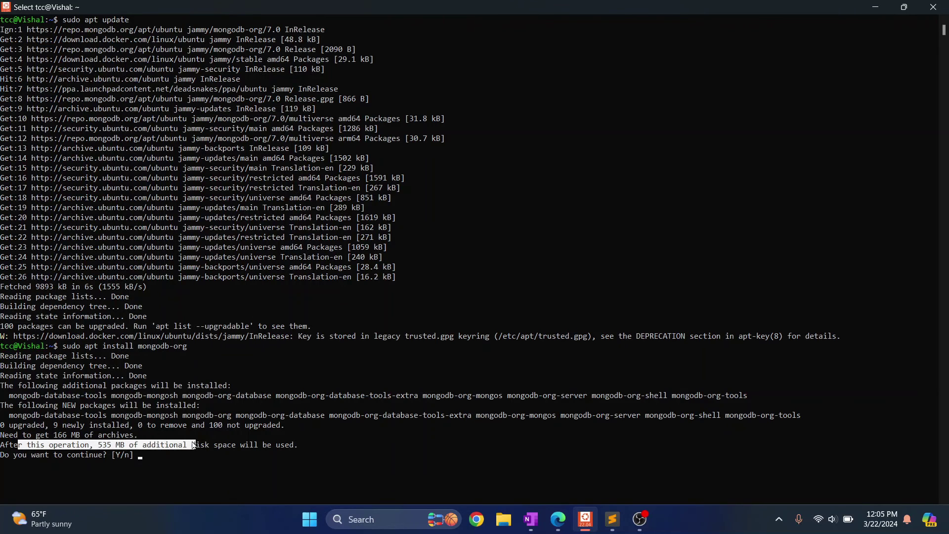
pyautogui.click(154, 459)
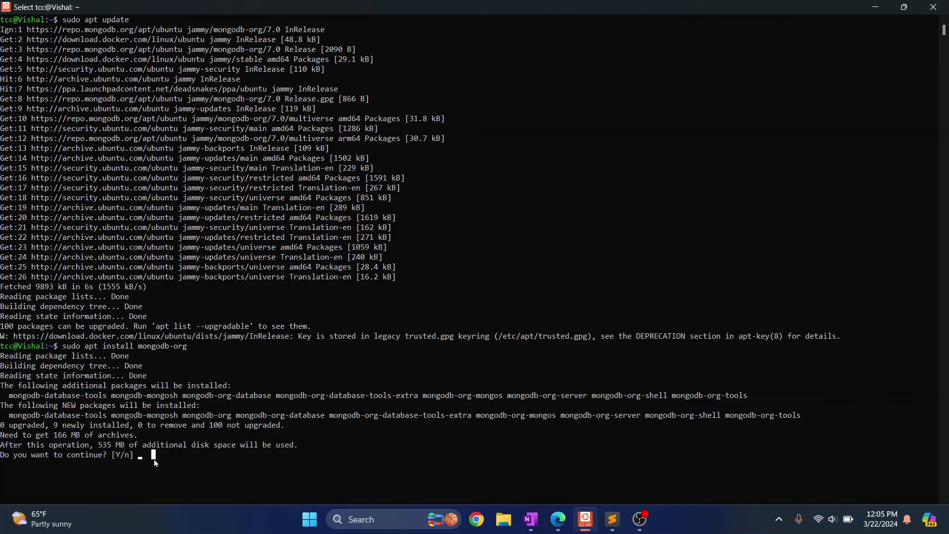
pyautogui.write('y')
pyautogui.press('Return')
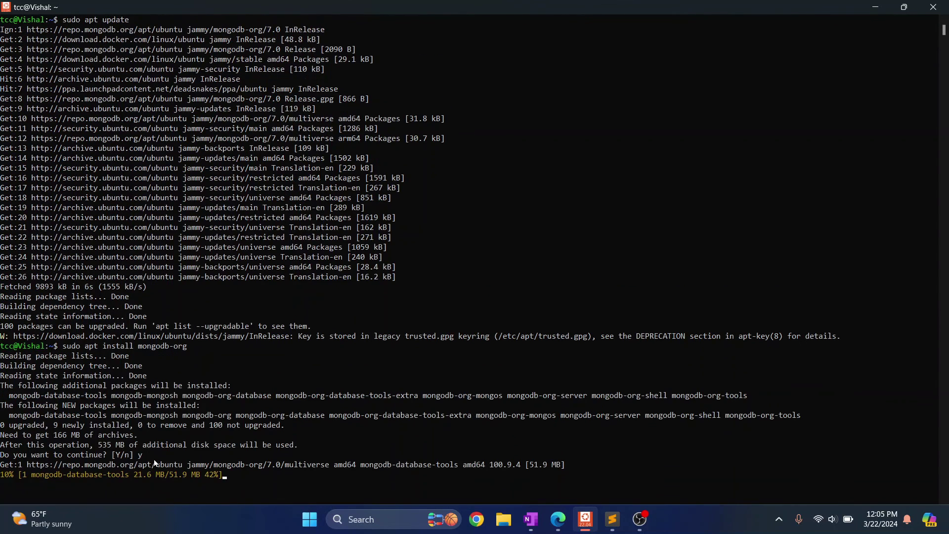